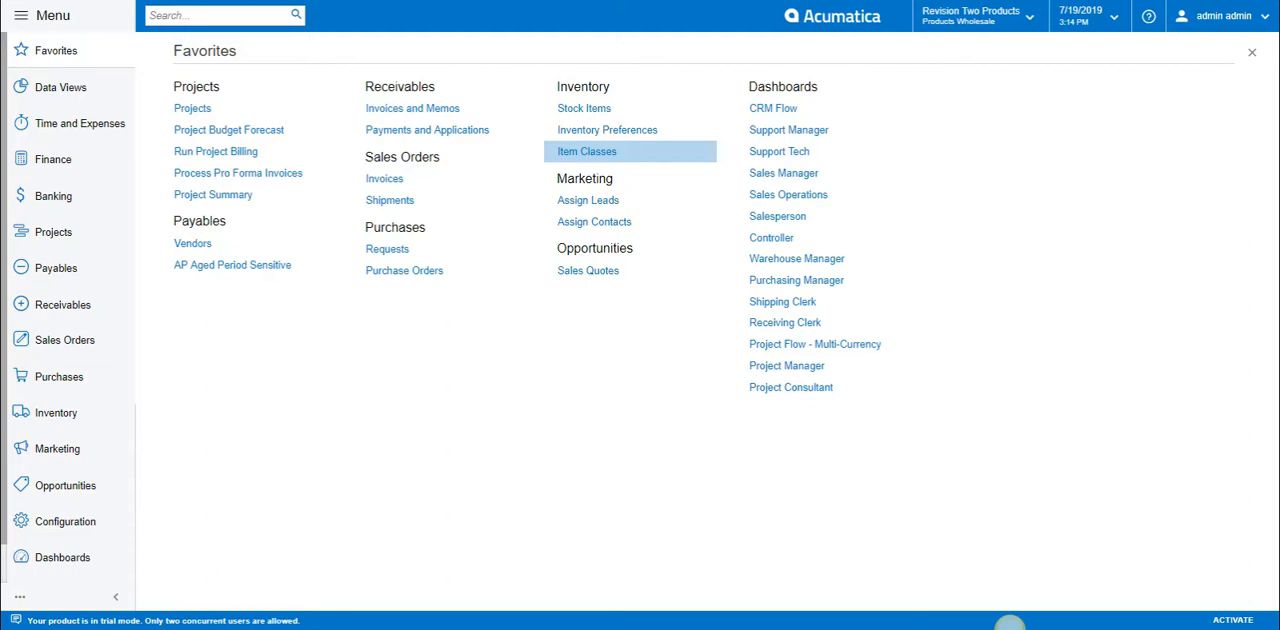
# Open the item classes and review the general and replenishment settings of the Air Conditioning Items class.
pyautogui.click(587, 151)
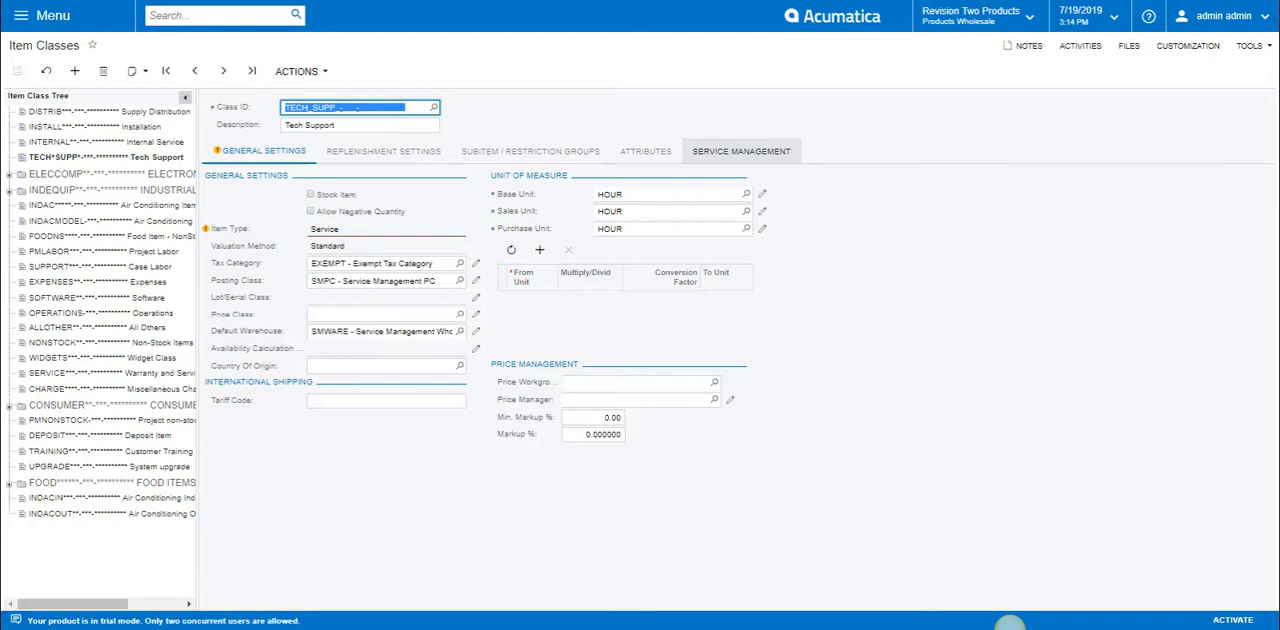
pyautogui.click(112, 205)
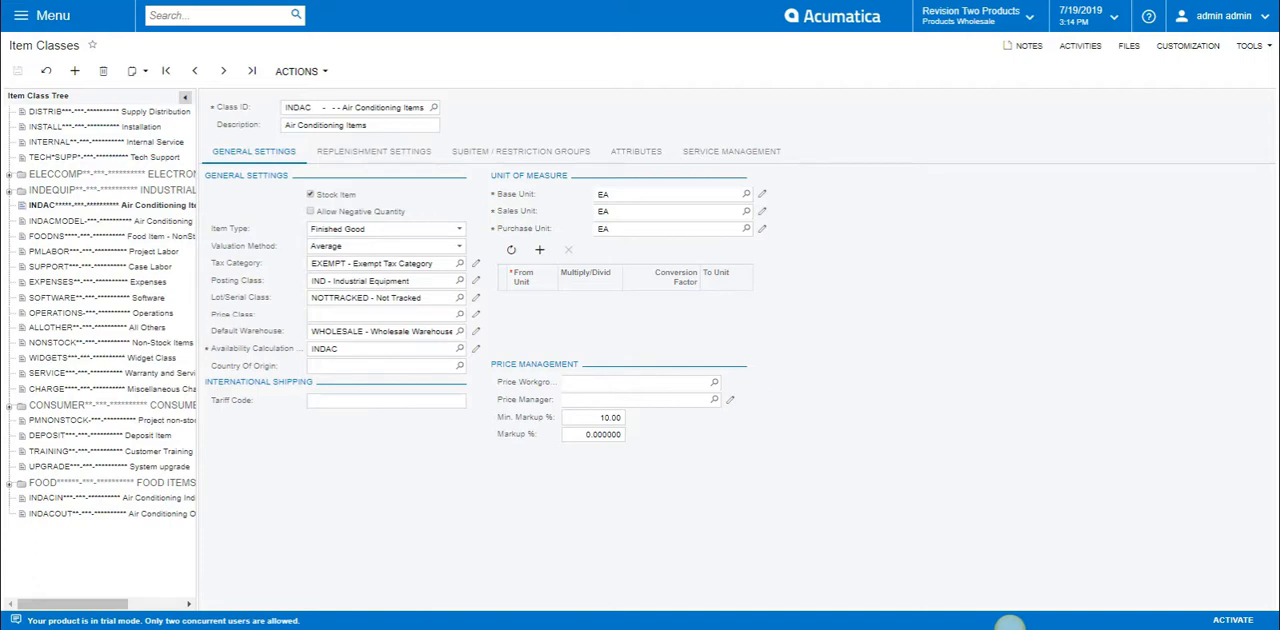
pyautogui.click(373, 151)
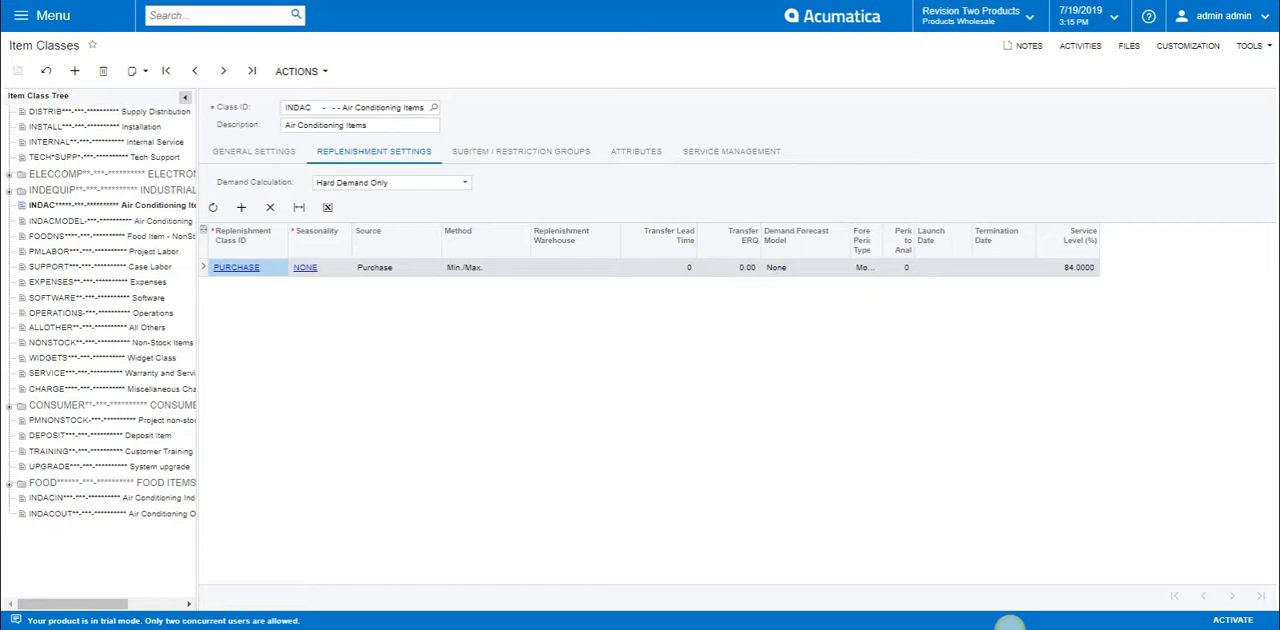
# Open the full inventory count of the wholesale warehouse in Physical Inventory Review and check its status and freeze date.
pyautogui.click(43, 16)
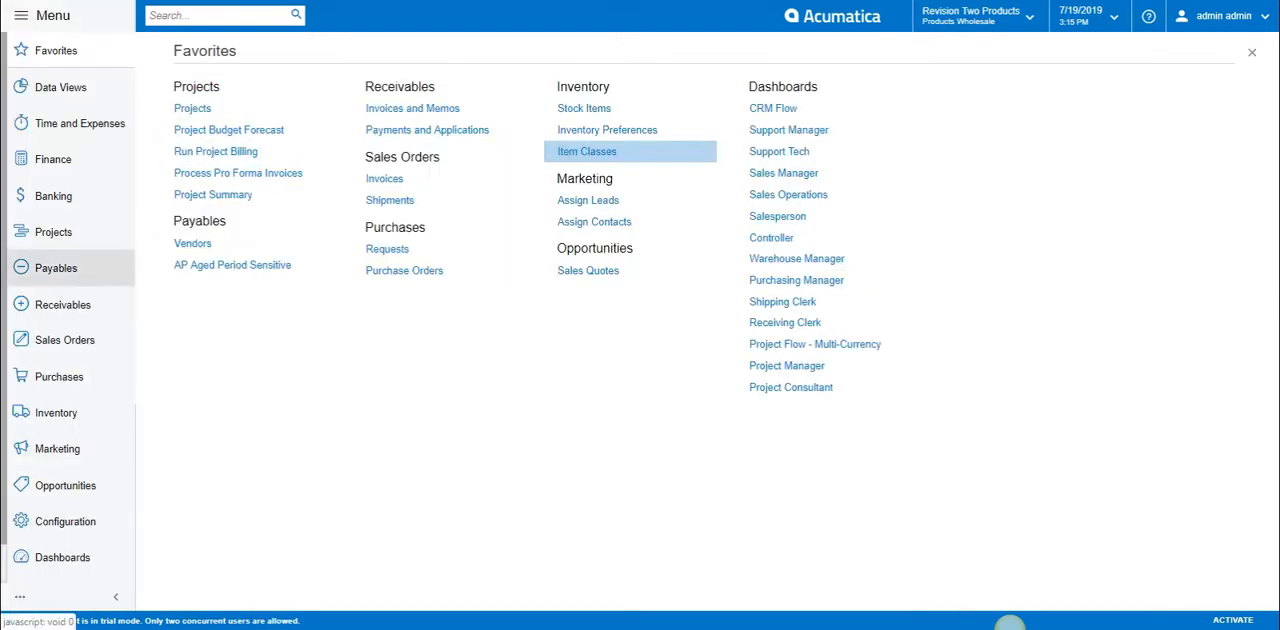
pyautogui.click(56, 412)
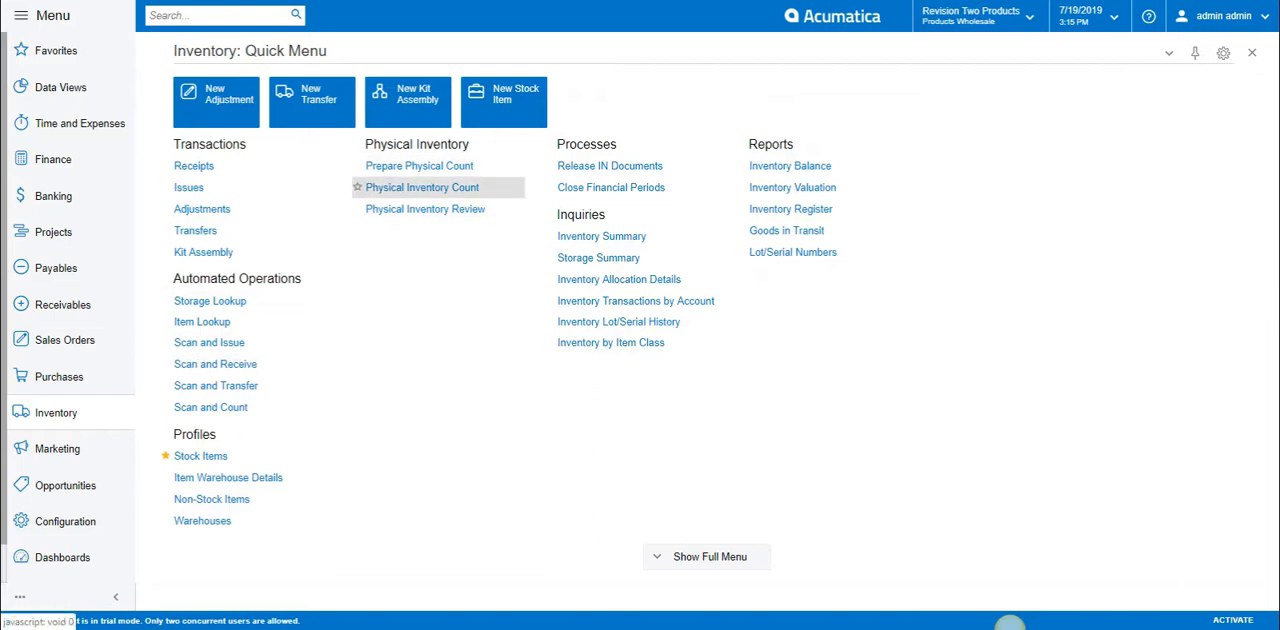
pyautogui.click(425, 208)
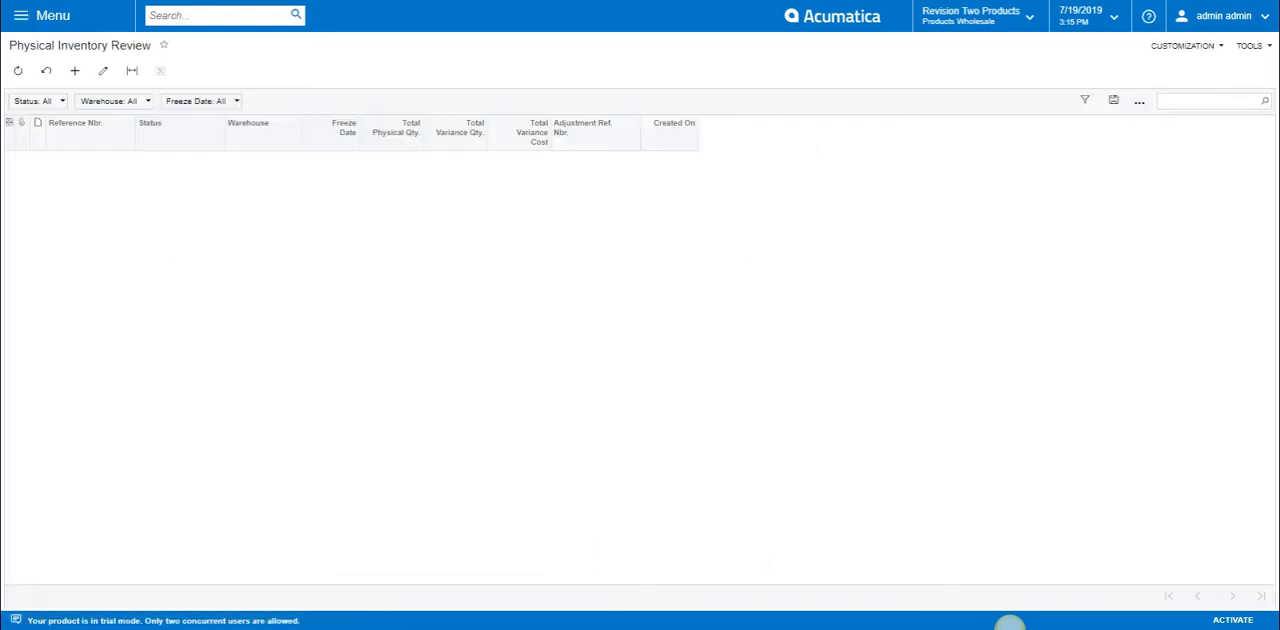
pyautogui.click(180, 160)
pyautogui.click(65, 160)
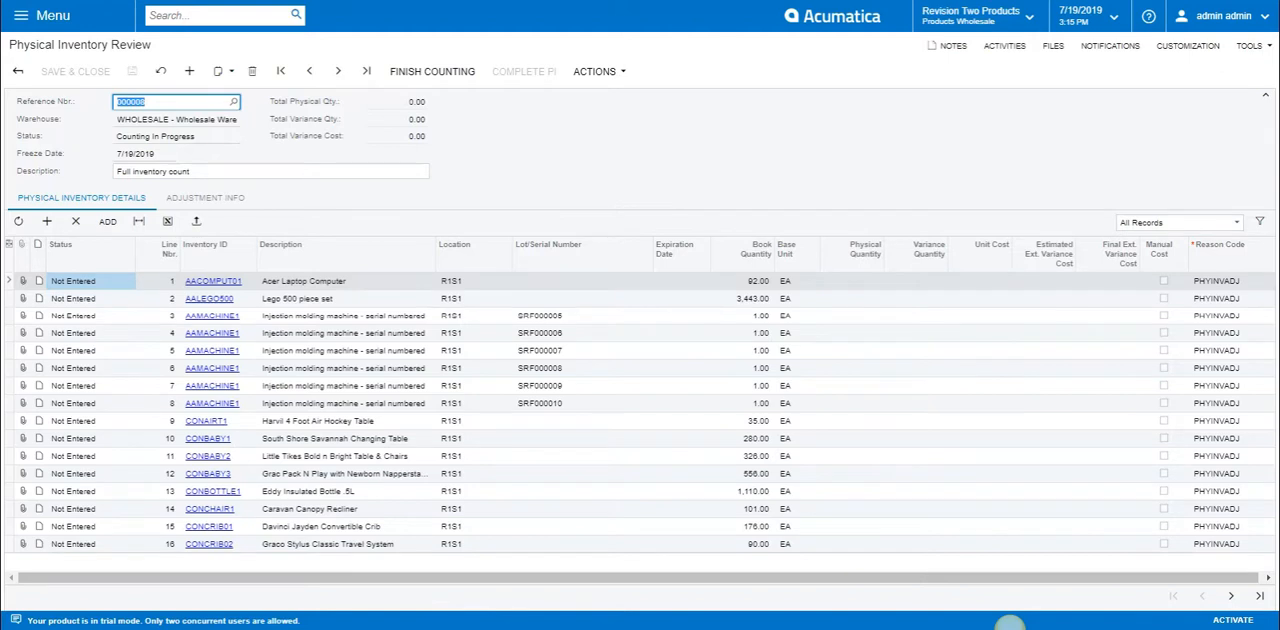
pyautogui.doubleClick(178, 136)
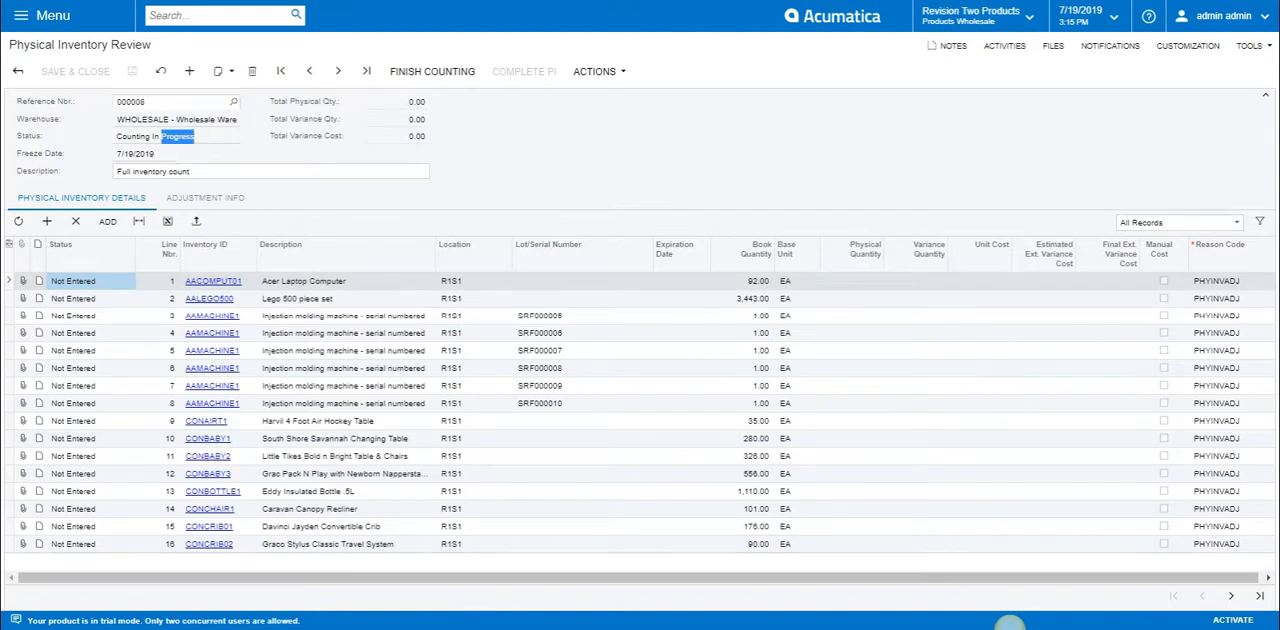
pyautogui.doubleClick(136, 154)
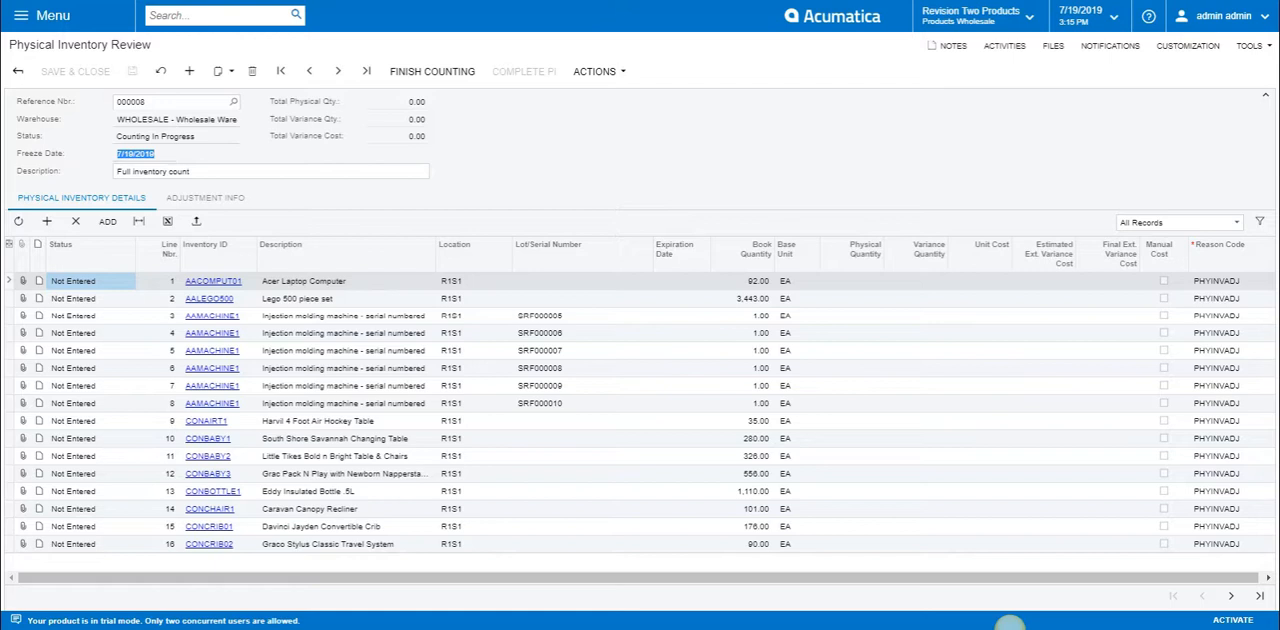
pyautogui.click(1010, 628)
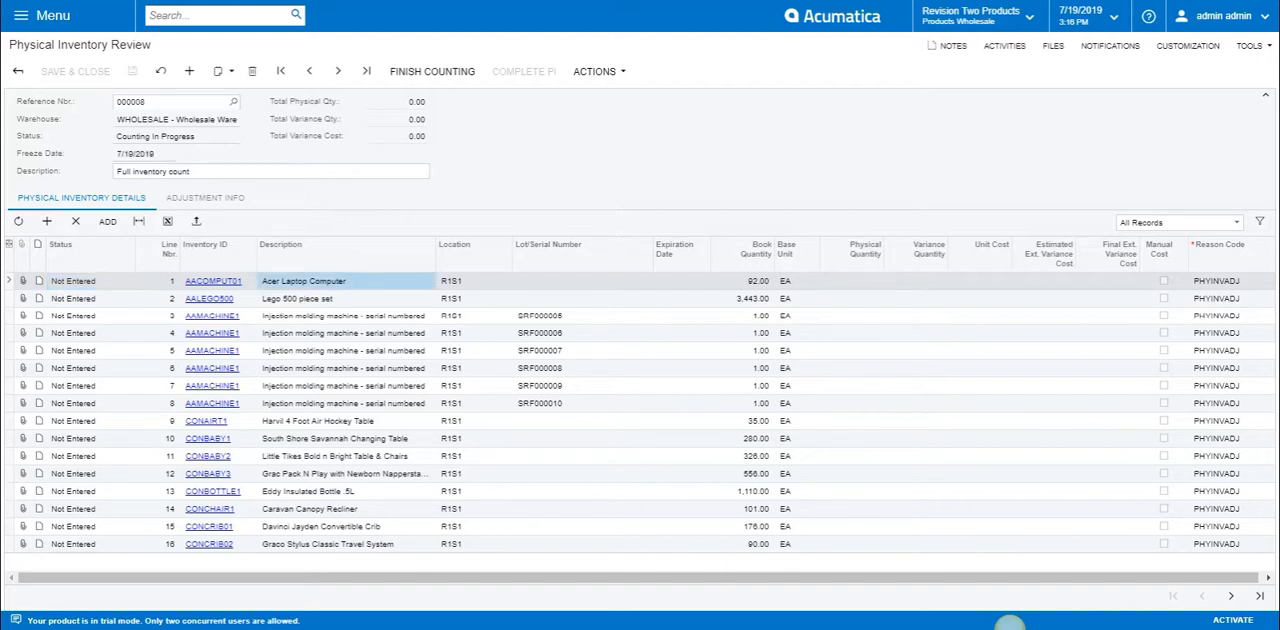
# Create a new sales order for the customer Active Staffing Service.
pyautogui.click(43, 15)
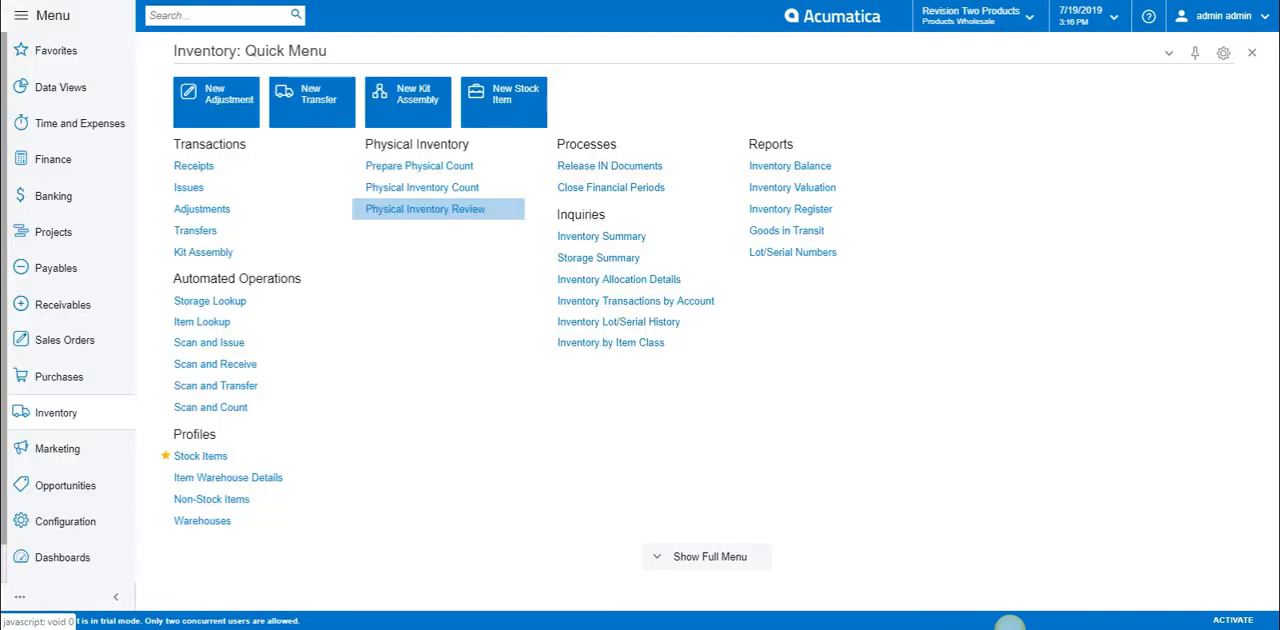
pyautogui.click(65, 340)
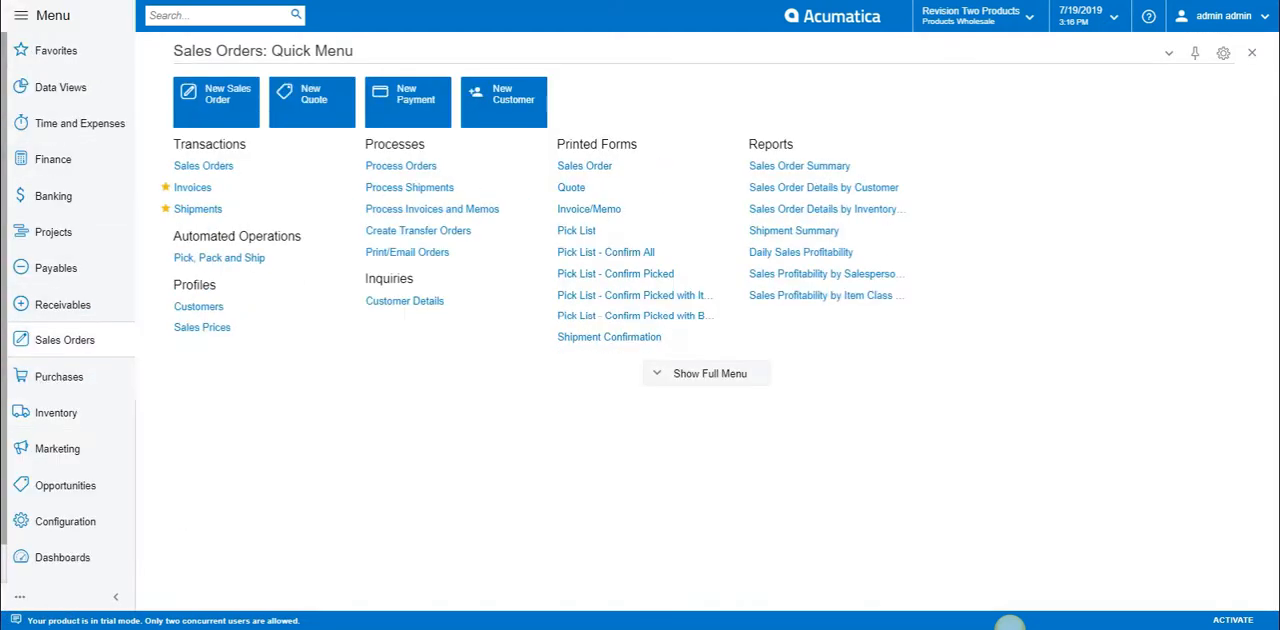
pyautogui.click(205, 166)
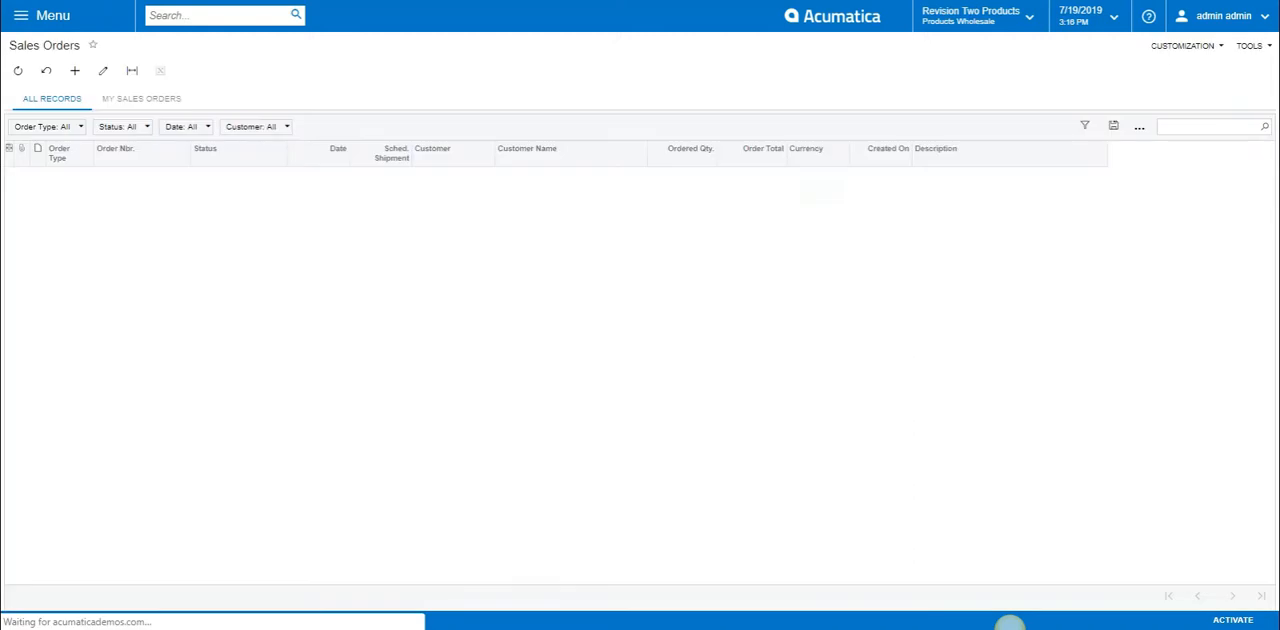
pyautogui.click(75, 71)
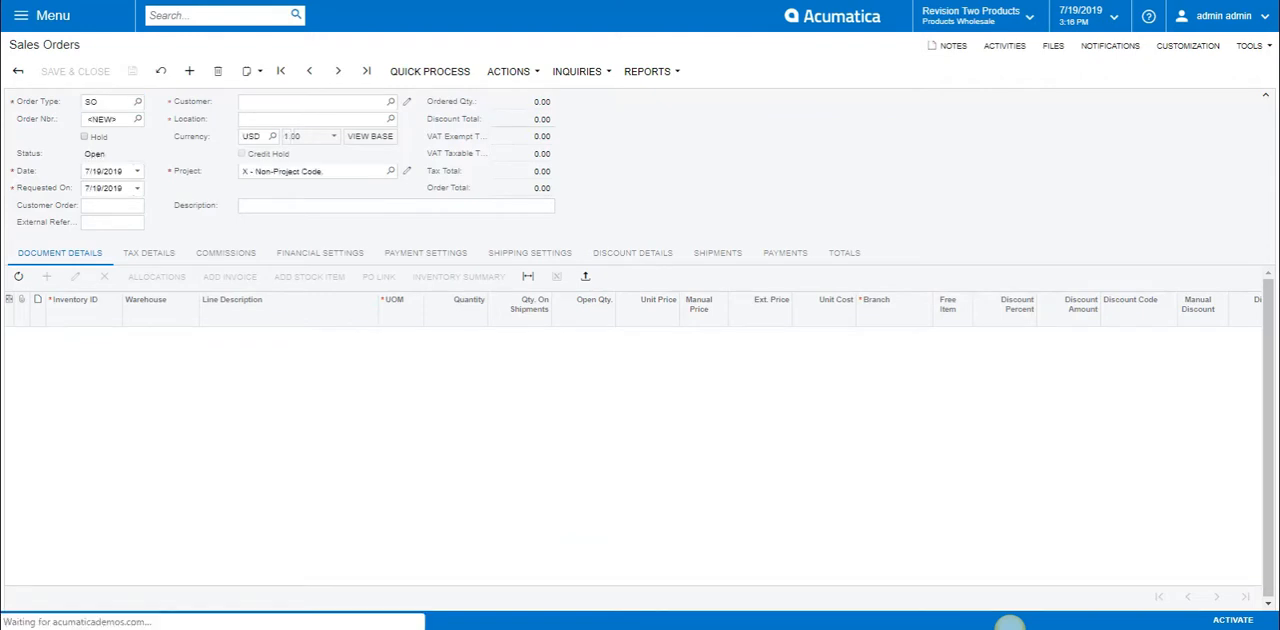
pyautogui.click(391, 102)
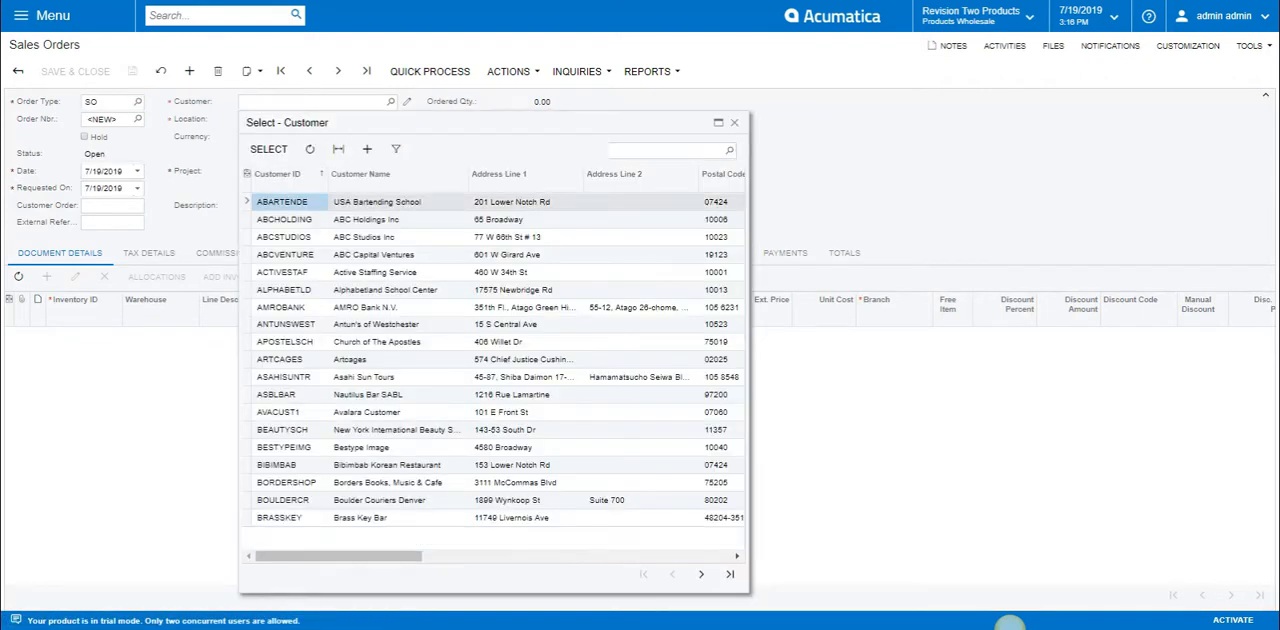
pyautogui.doubleClick(372, 272)
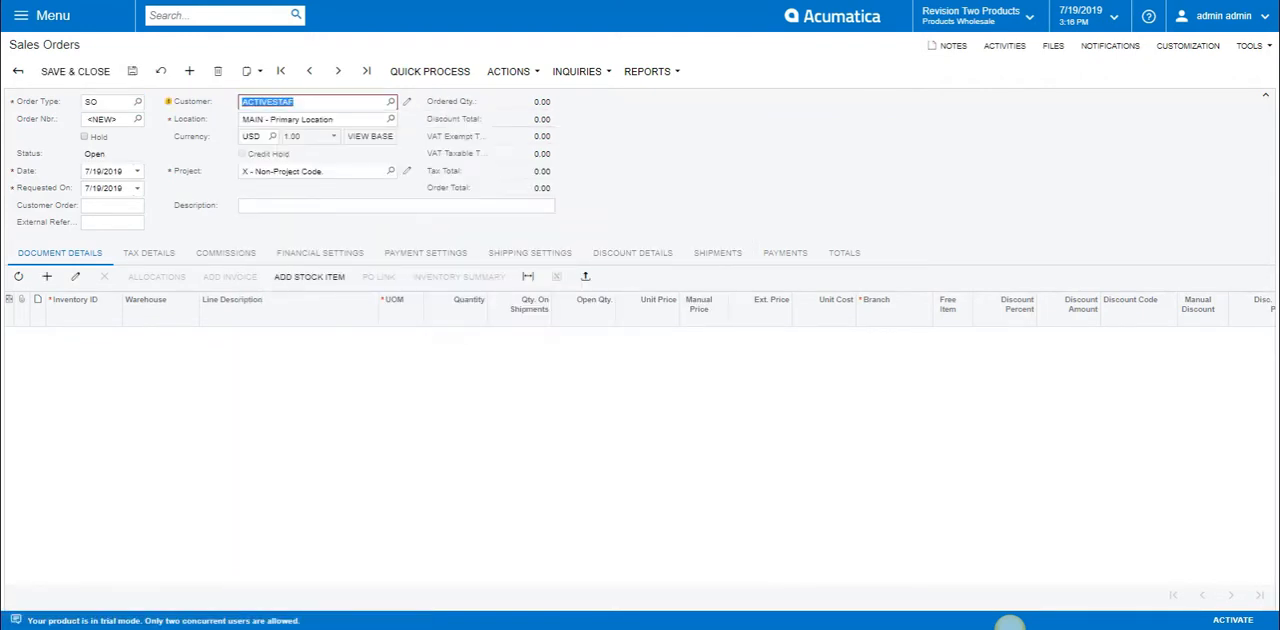
# Add an Acer Laptop Computer line with a quantity of 15 to the sales order and save it.
pyautogui.click(46, 276)
pyautogui.write('acer')
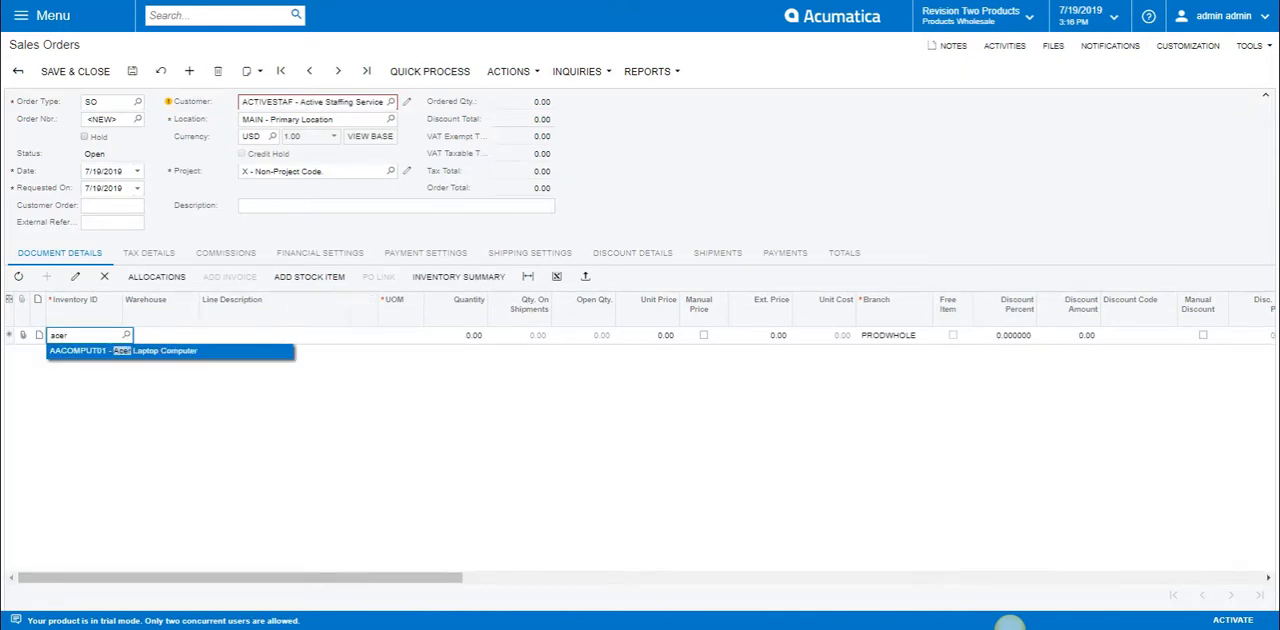
pyautogui.press('Return')
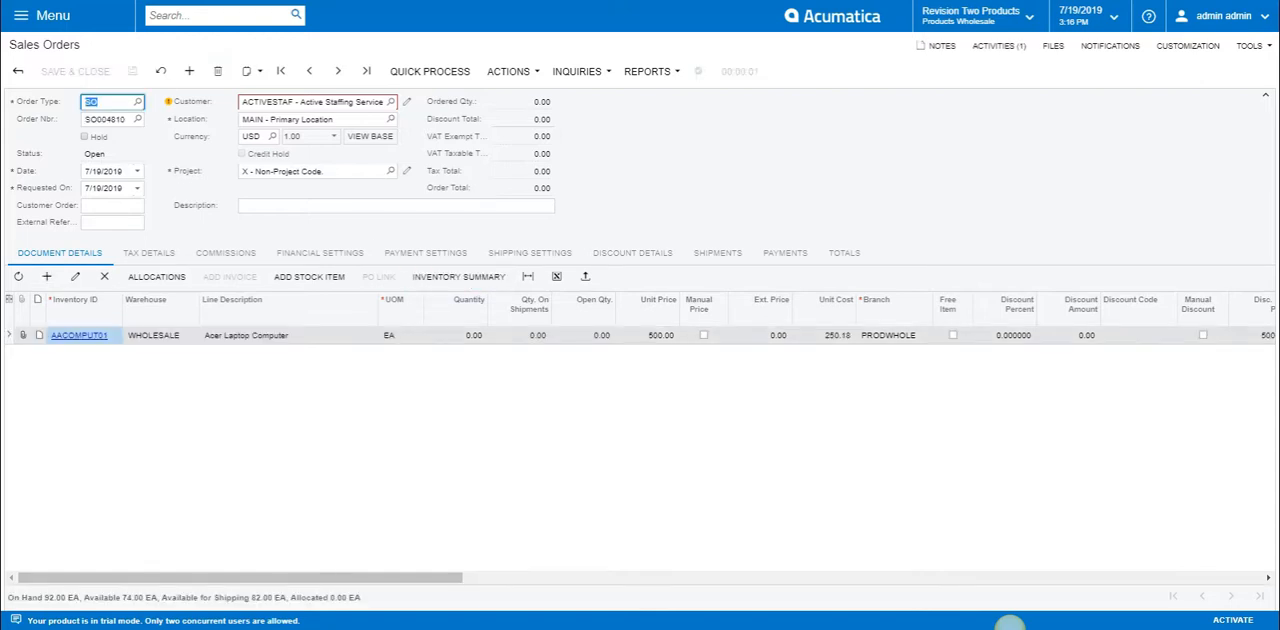
pyautogui.write('15')
pyautogui.press('Return')
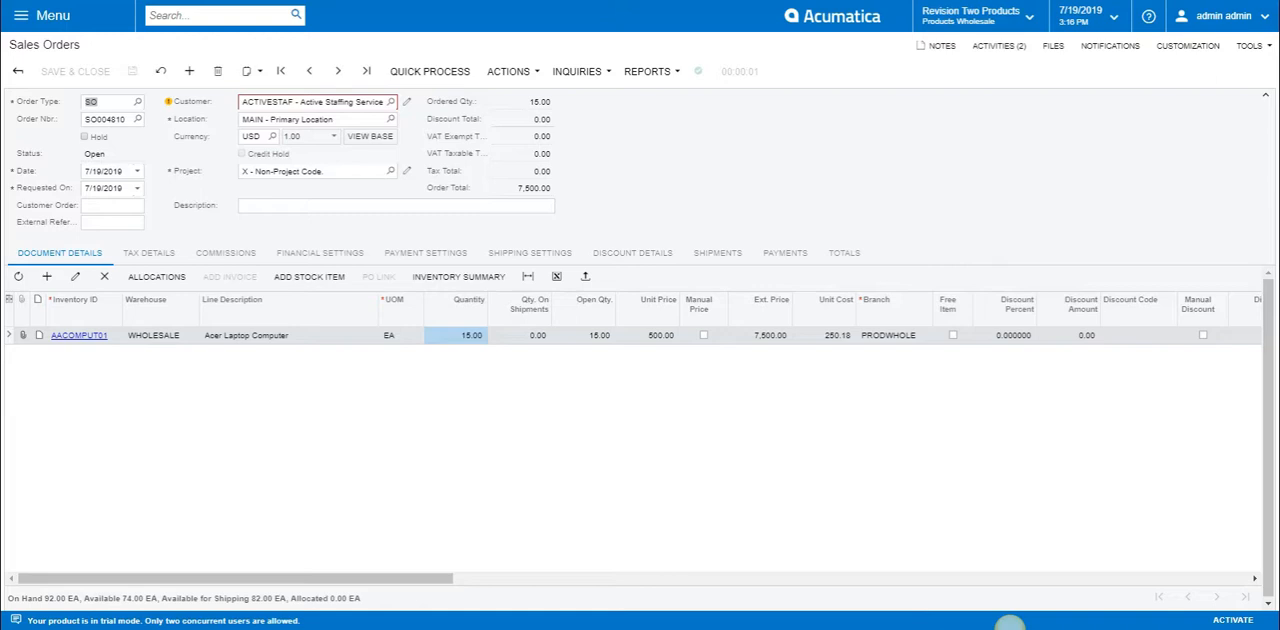
# Create a shipment from the sales order, accepting the proposed shipment parameters.
pyautogui.click(512, 72)
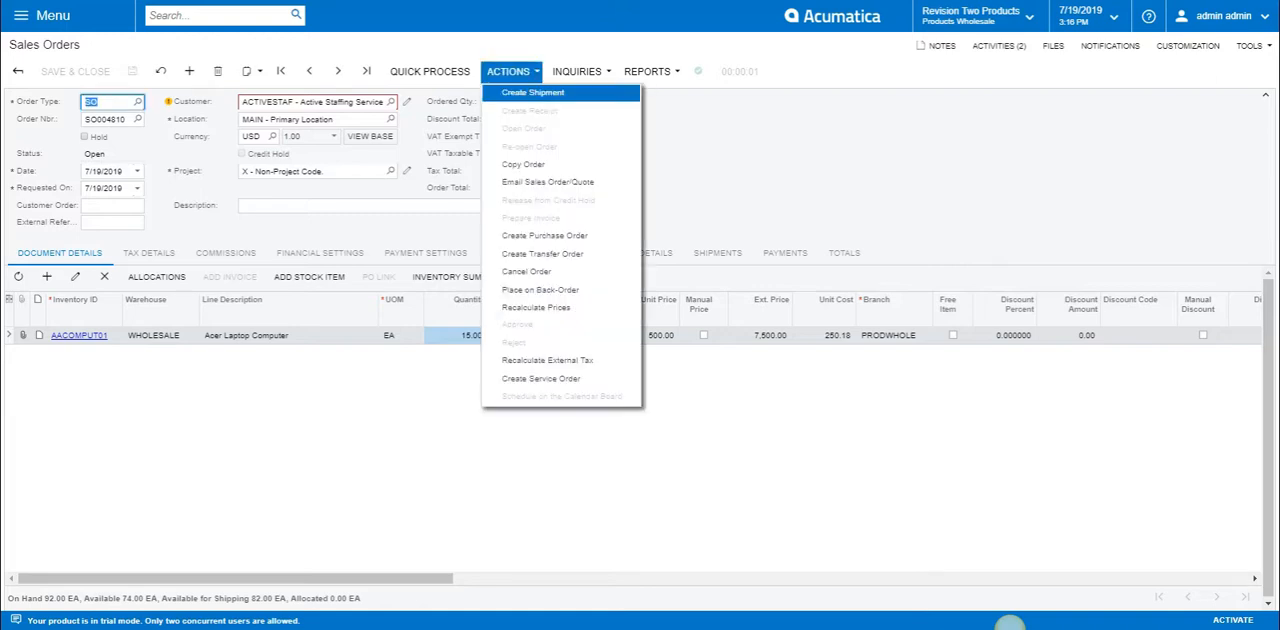
pyautogui.click(533, 93)
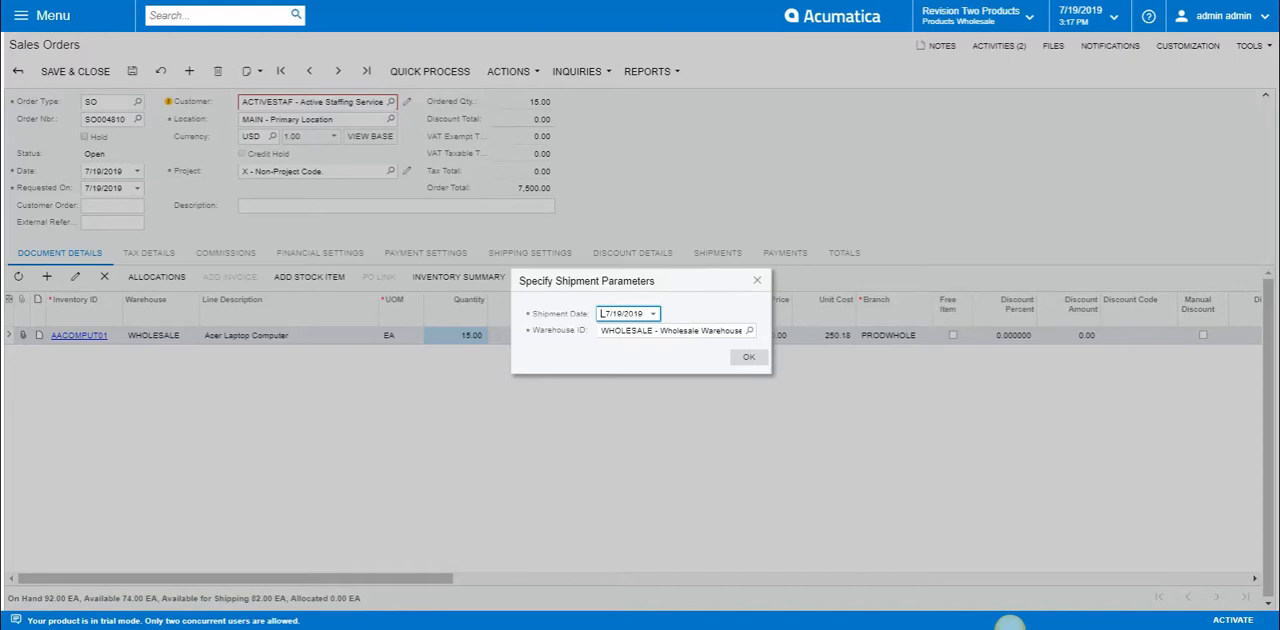
pyautogui.click(749, 357)
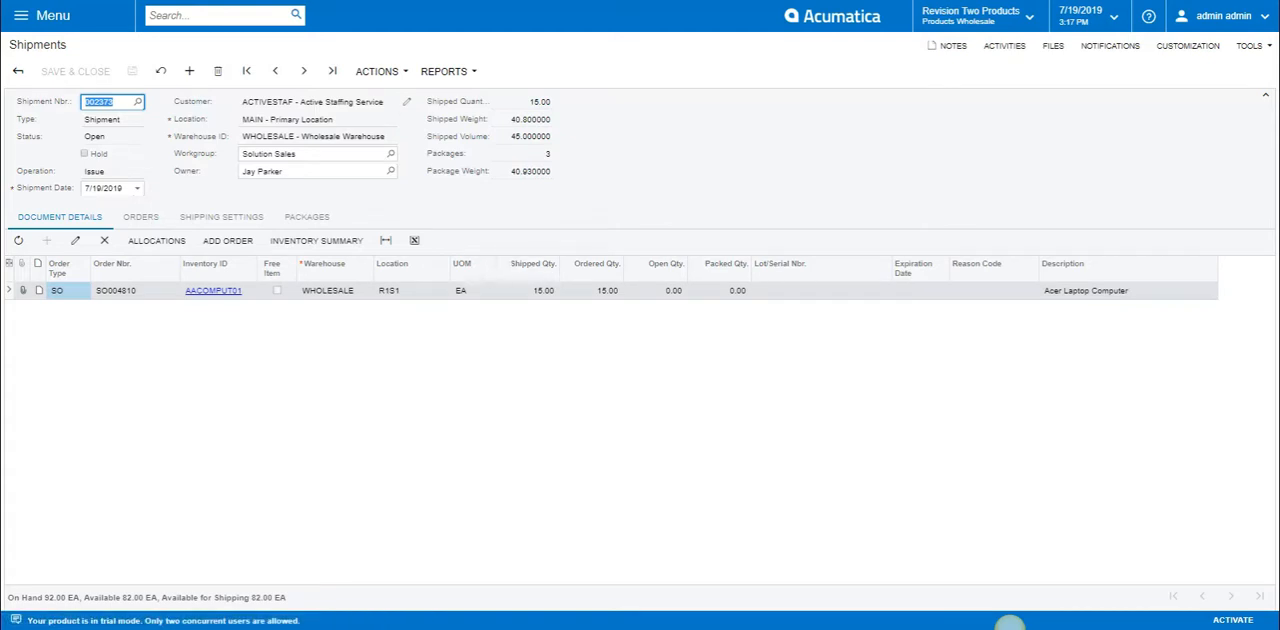
# Try to confirm the shipment of the Acer laptops.
pyautogui.click(377, 71)
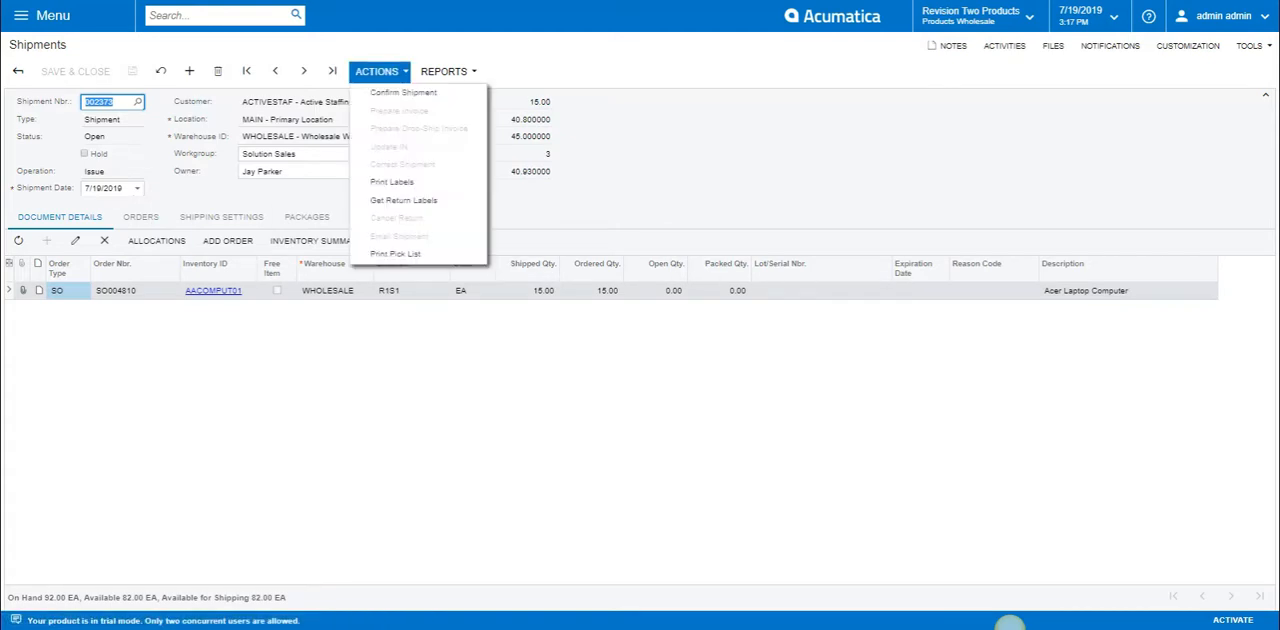
pyautogui.click(392, 89)
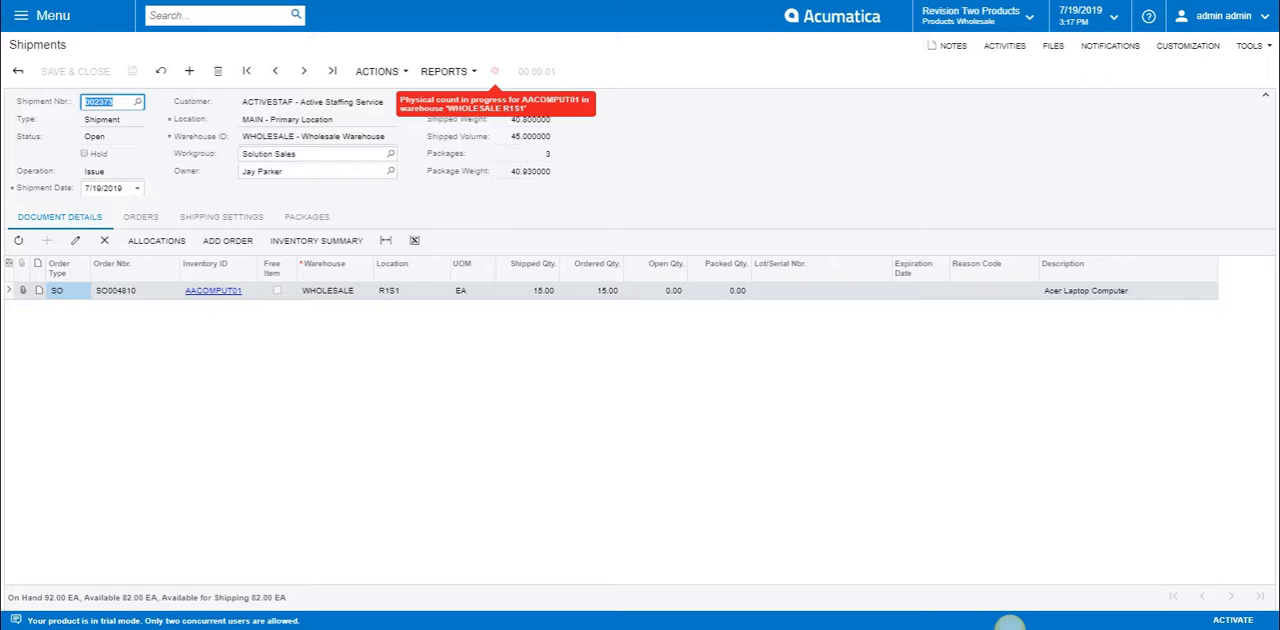
pyautogui.click(1010, 629)
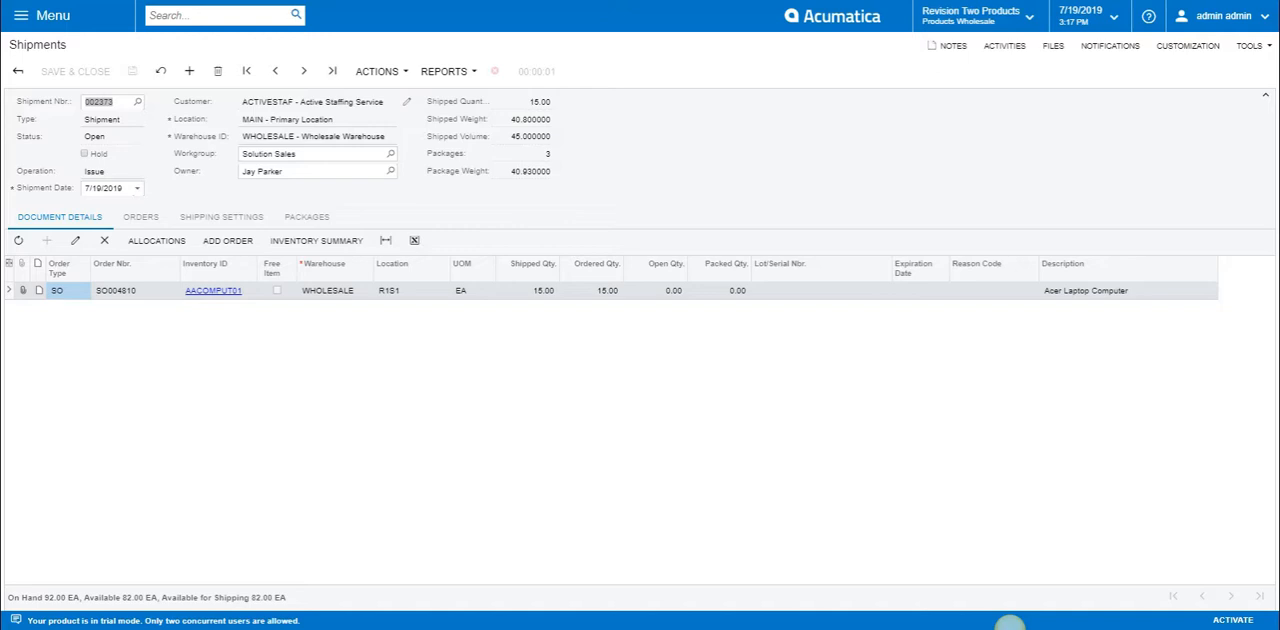
# Open the Acer Laptop Computer stock item from the shipment line and review its general settings, price and cost, warehouse and vendor details.
pyautogui.click(213, 291)
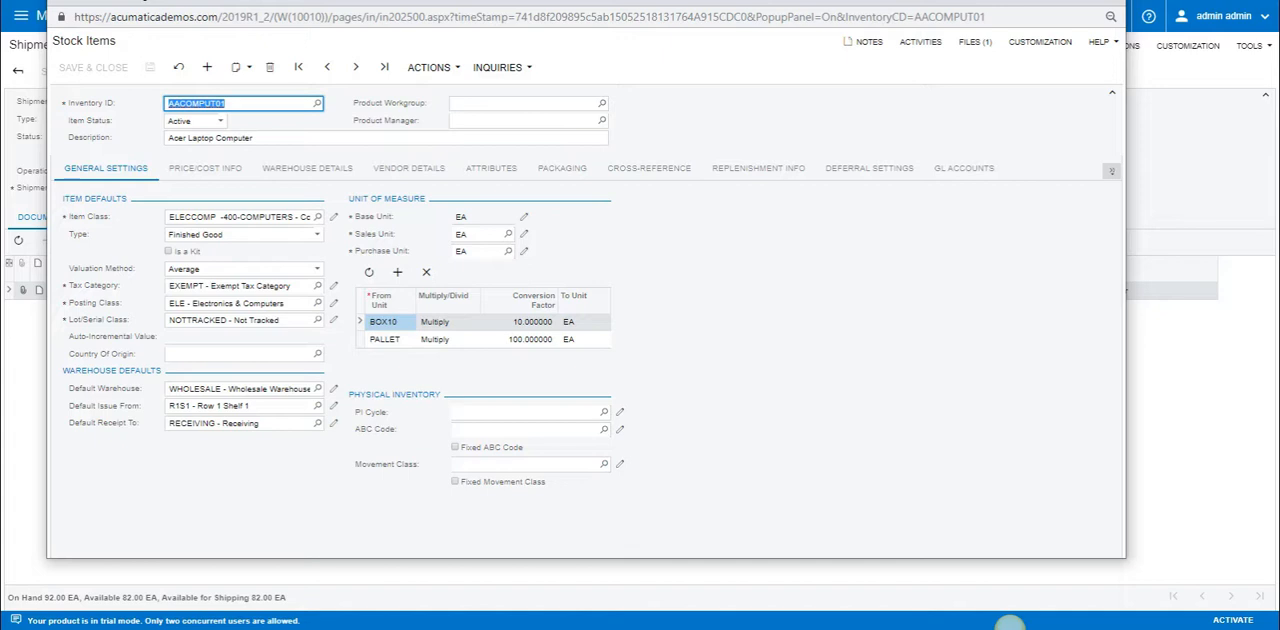
pyautogui.press('Tab')
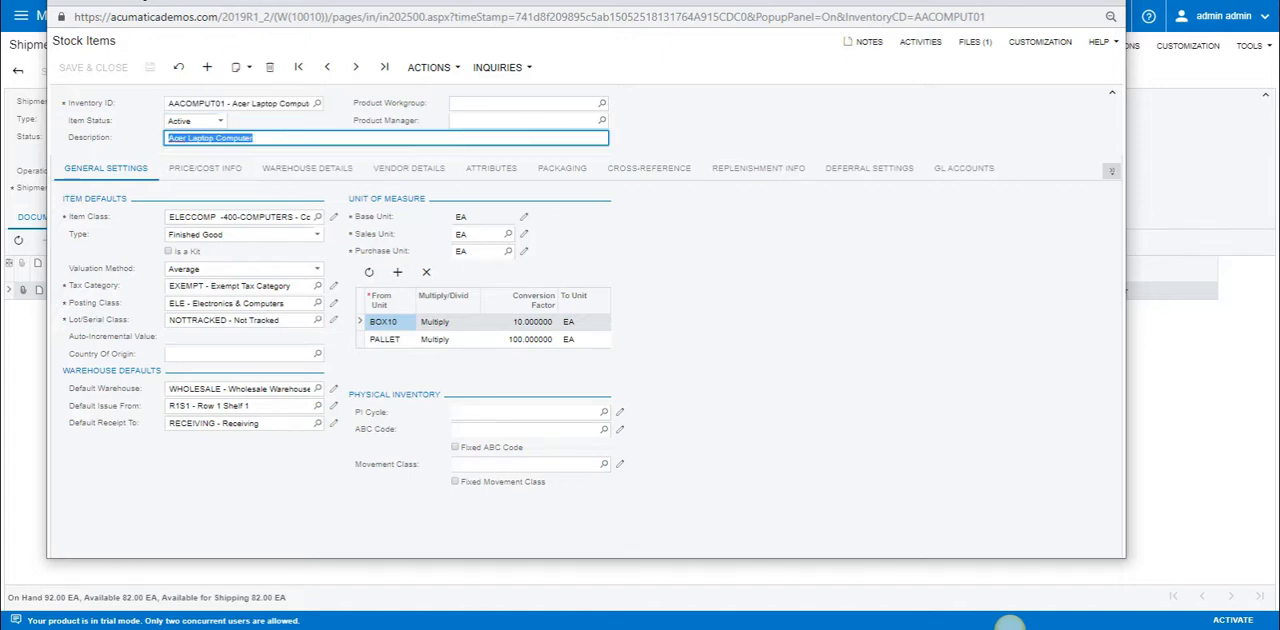
pyautogui.click(238, 406)
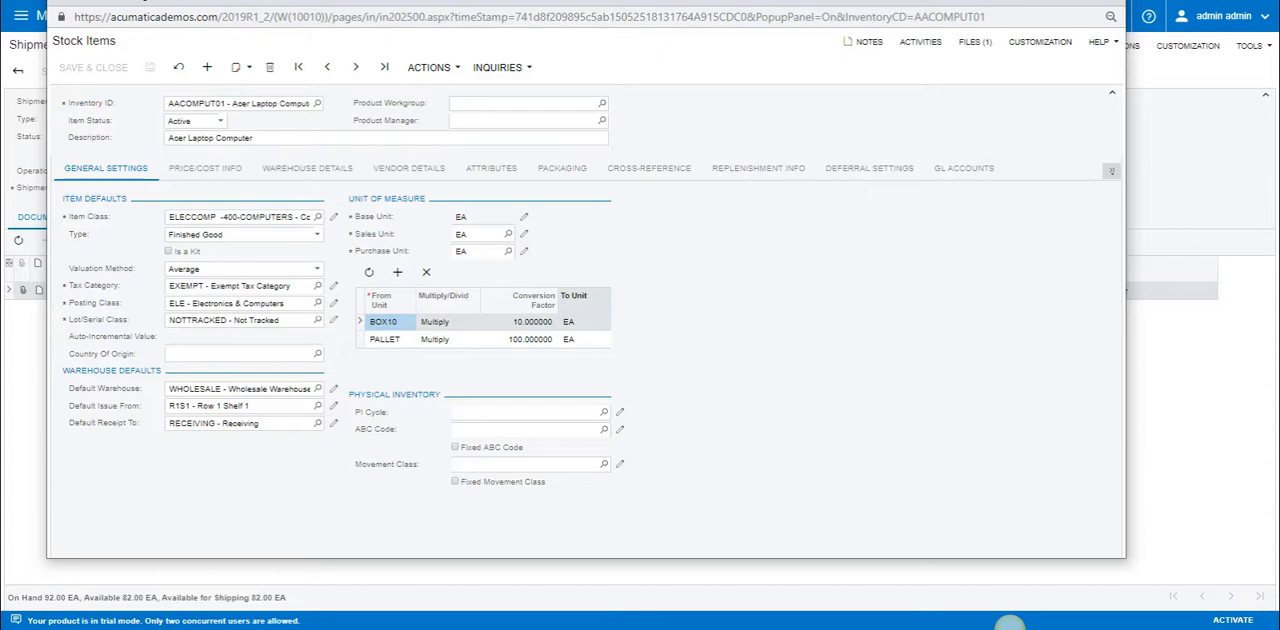
pyautogui.click(205, 168)
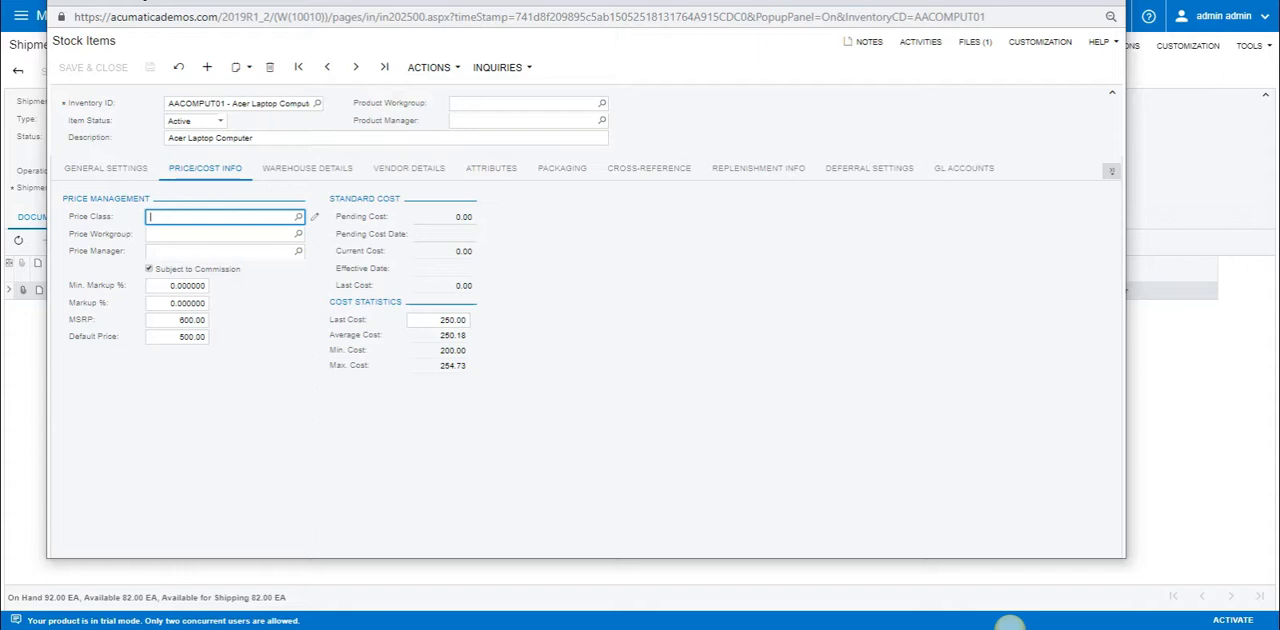
pyautogui.click(307, 168)
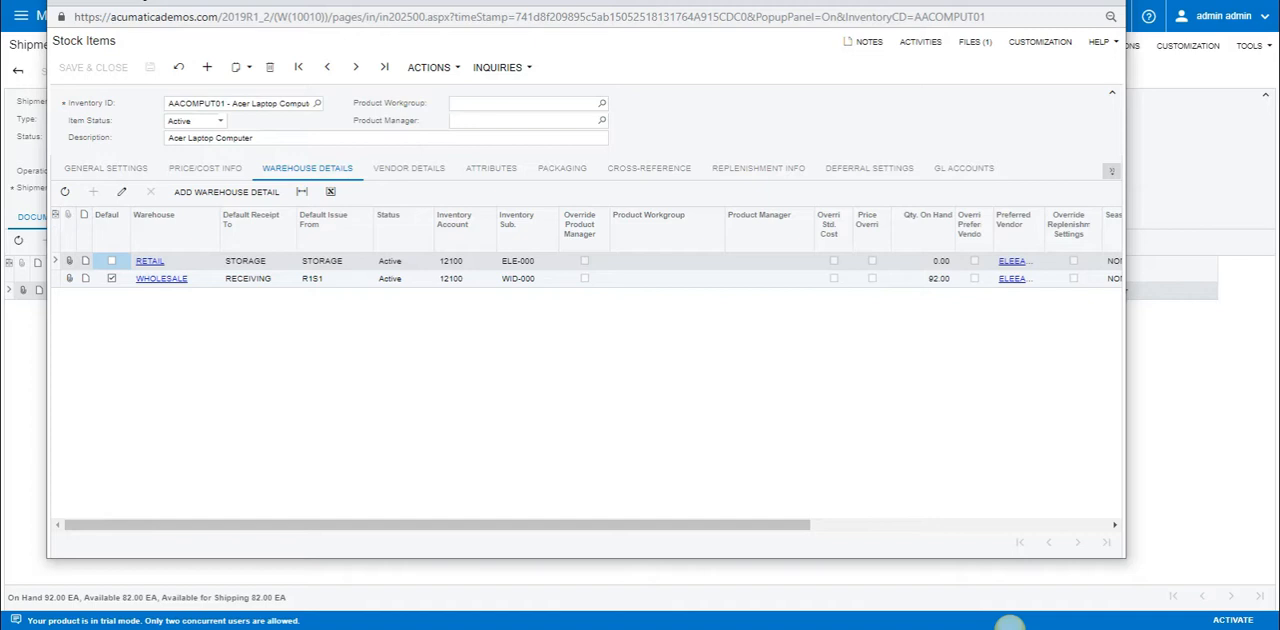
pyautogui.click(409, 168)
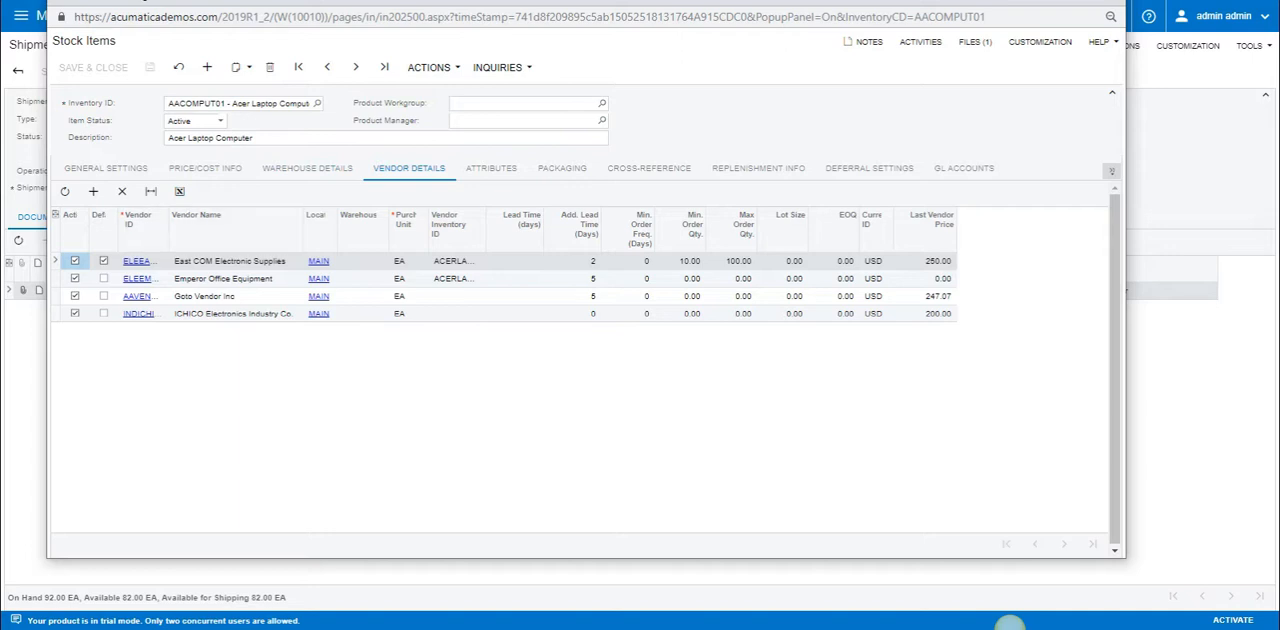
# Review the laptop's attributes, packaging, cross-references and replenishment method.
pyautogui.click(491, 168)
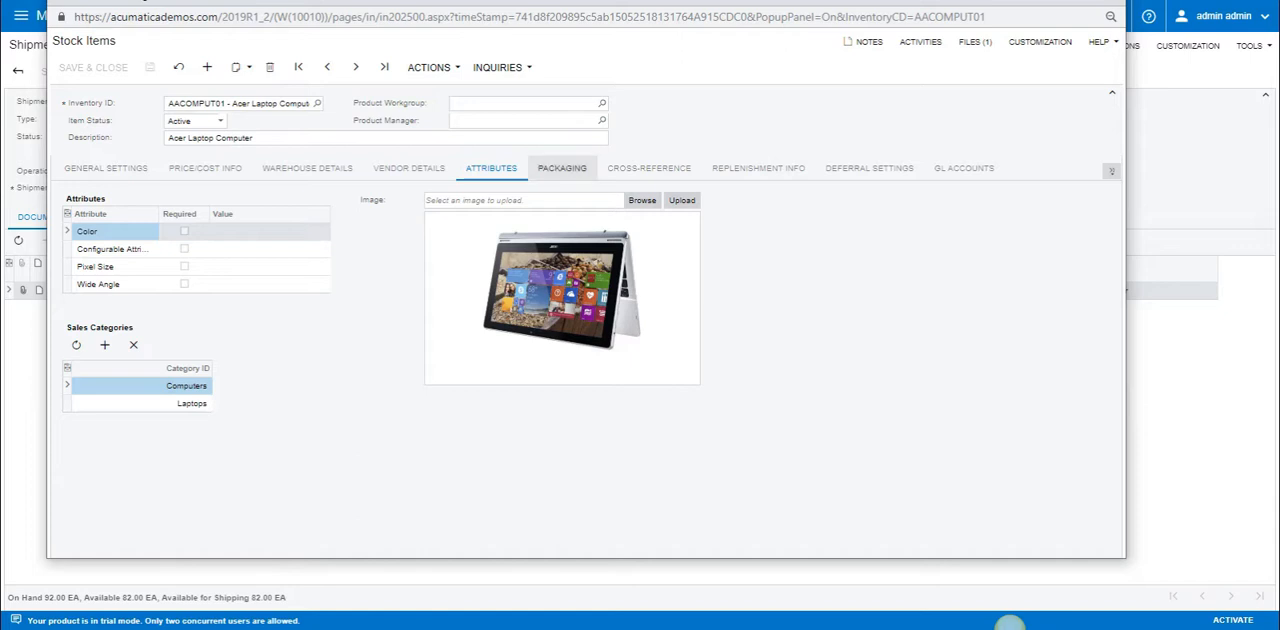
pyautogui.click(562, 168)
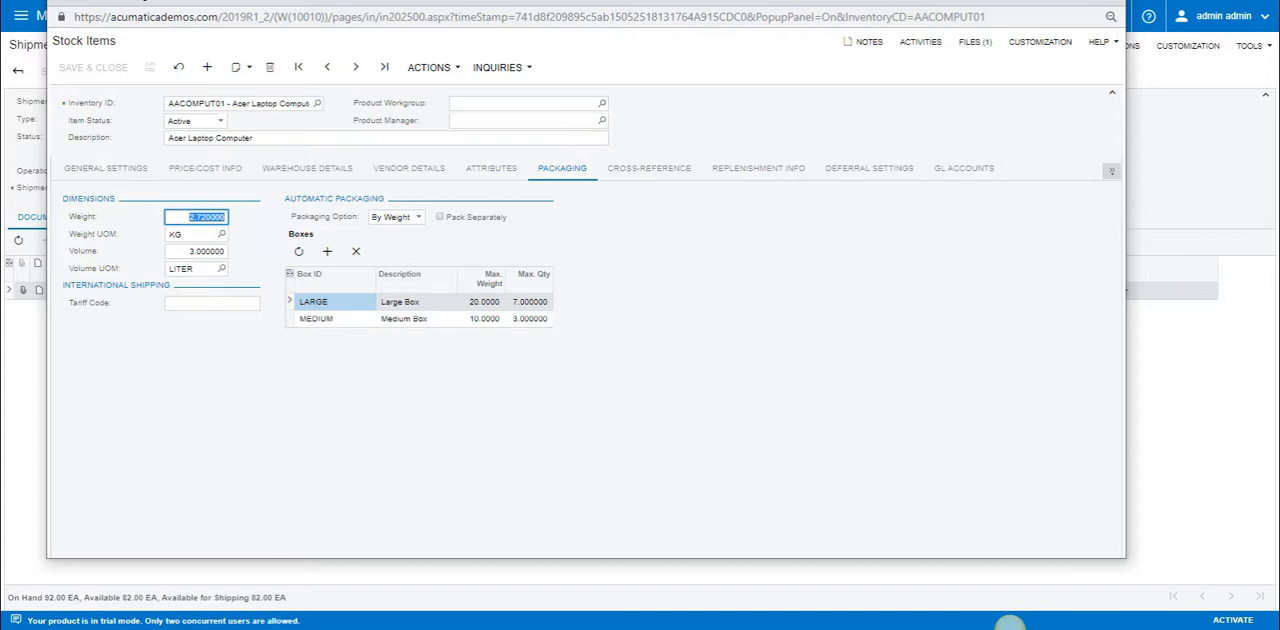
pyautogui.click(649, 168)
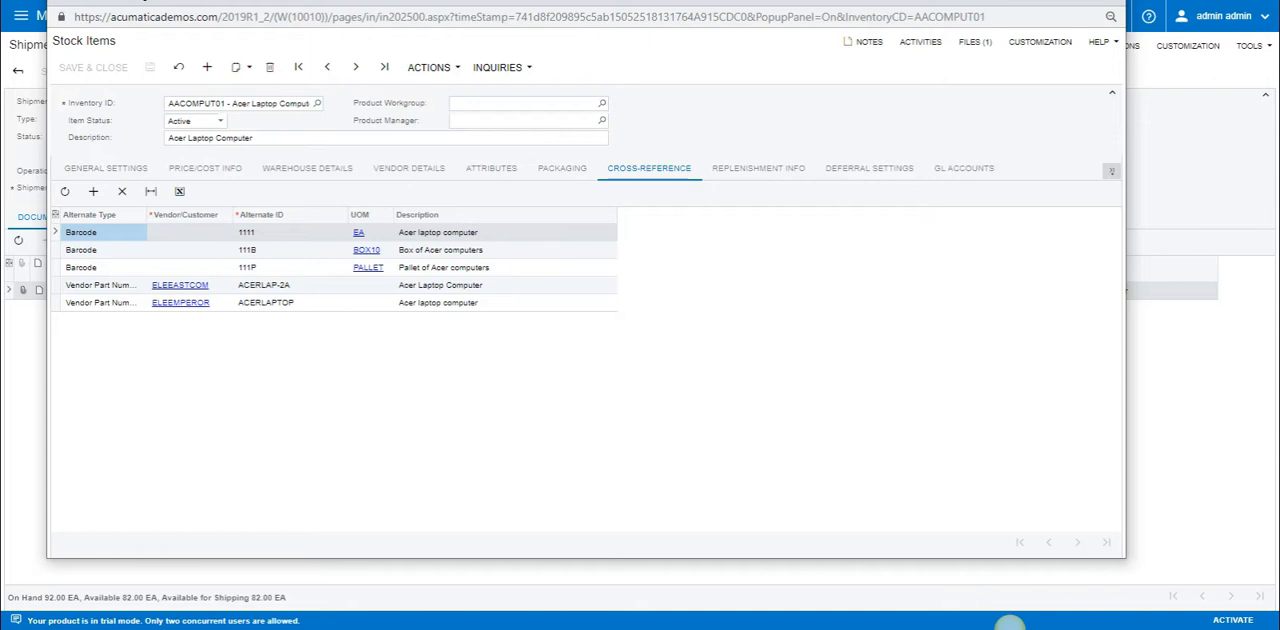
pyautogui.click(758, 169)
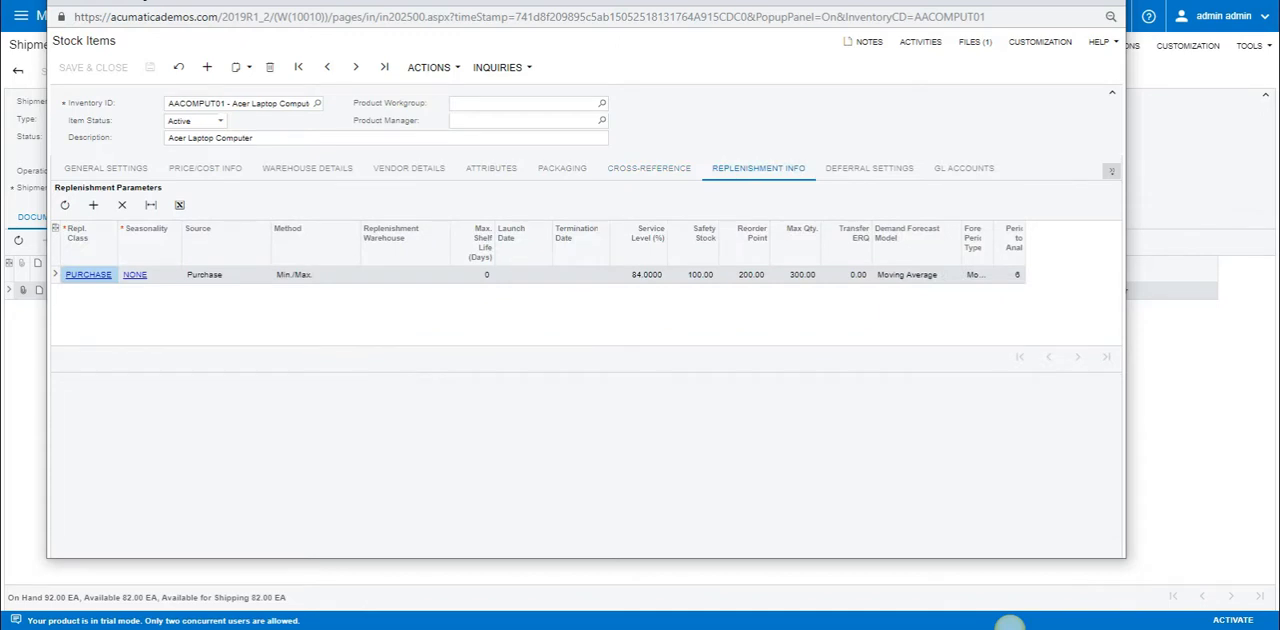
pyautogui.click(316, 275)
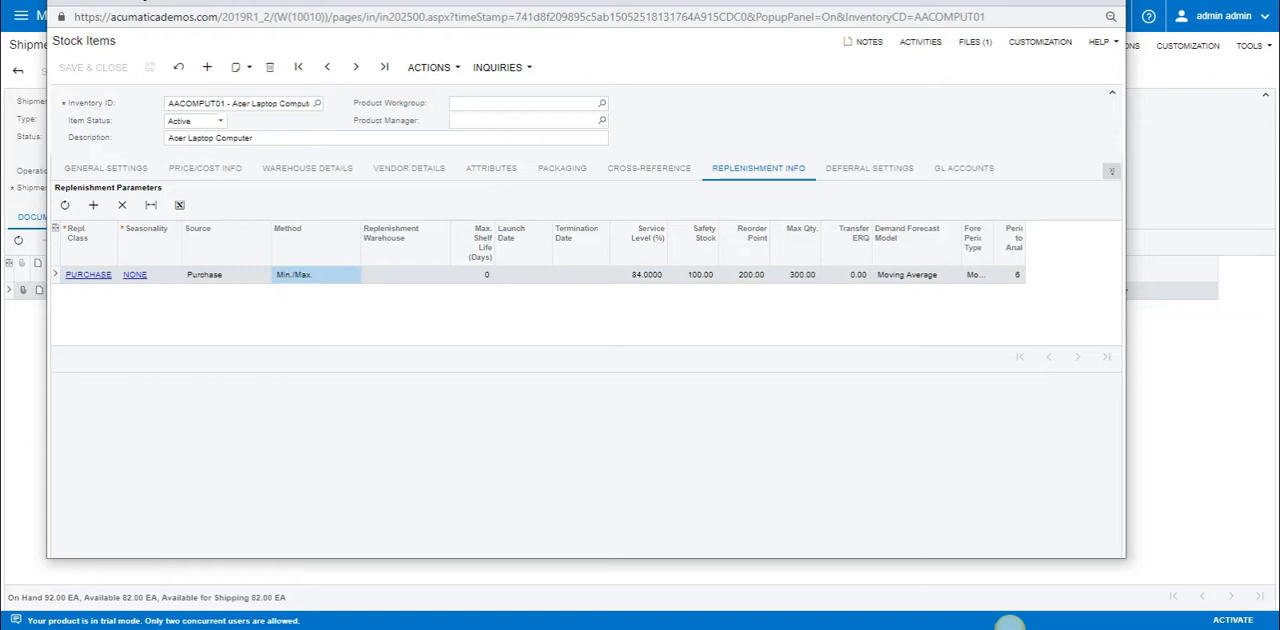
# Review the Acer laptop's deferral settings, its general ledger accounts and its formatted marketing description.
pyautogui.click(869, 168)
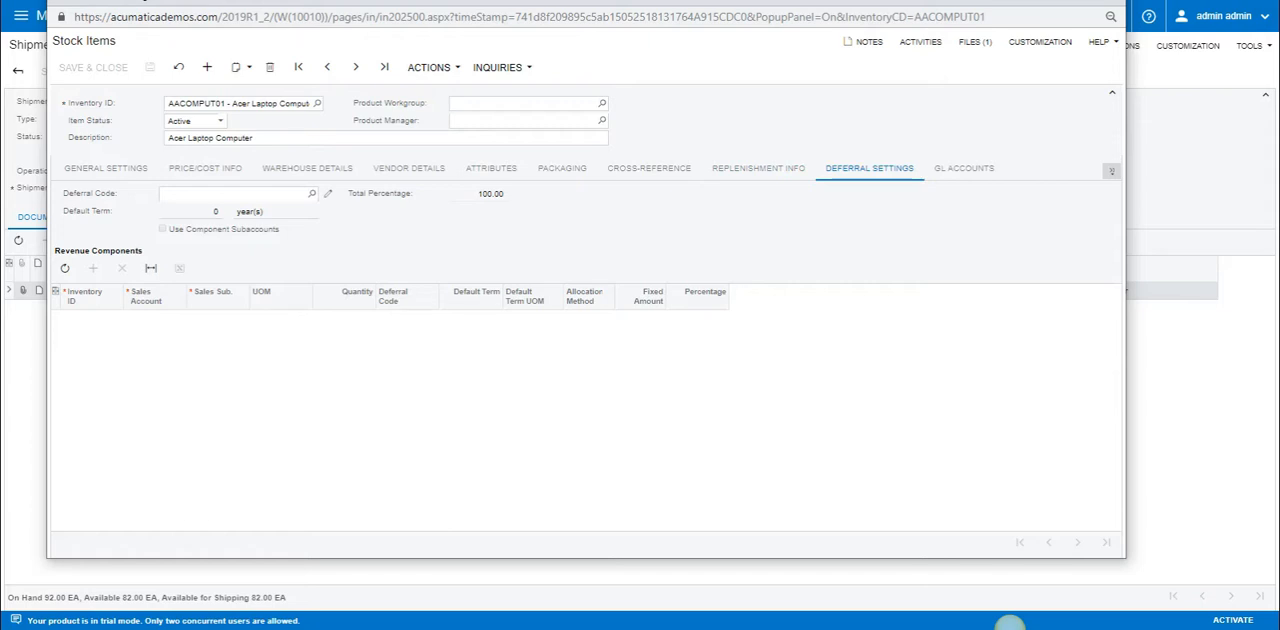
pyautogui.click(964, 168)
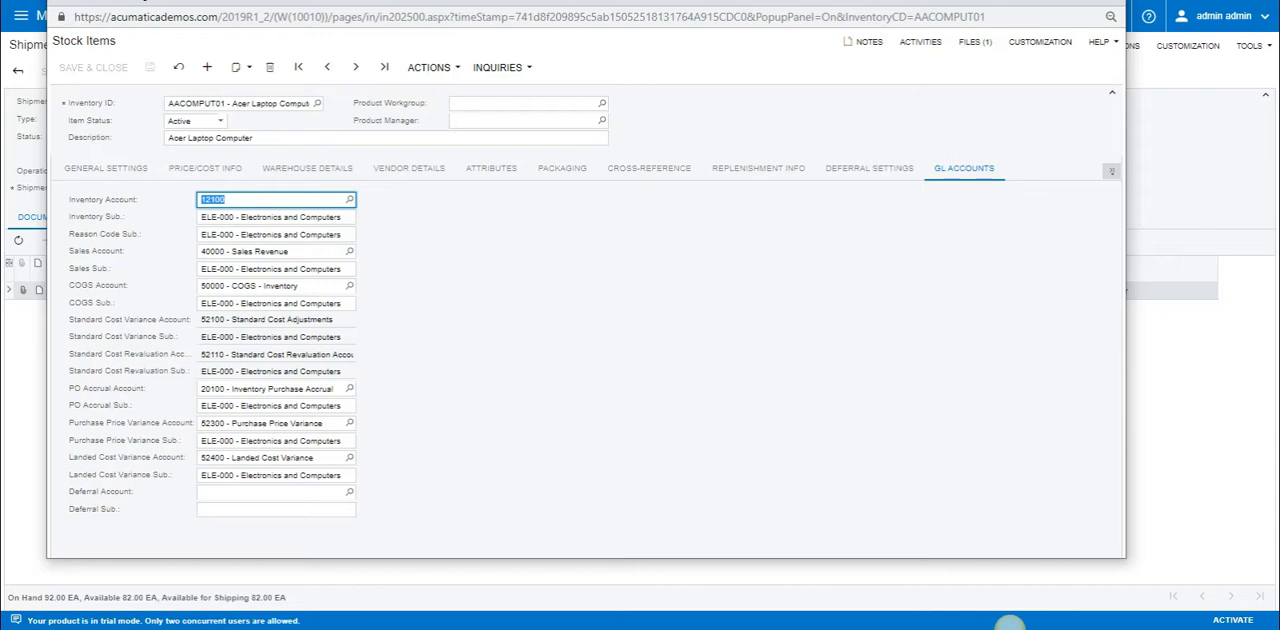
pyautogui.click(1112, 171)
pyautogui.click(1050, 224)
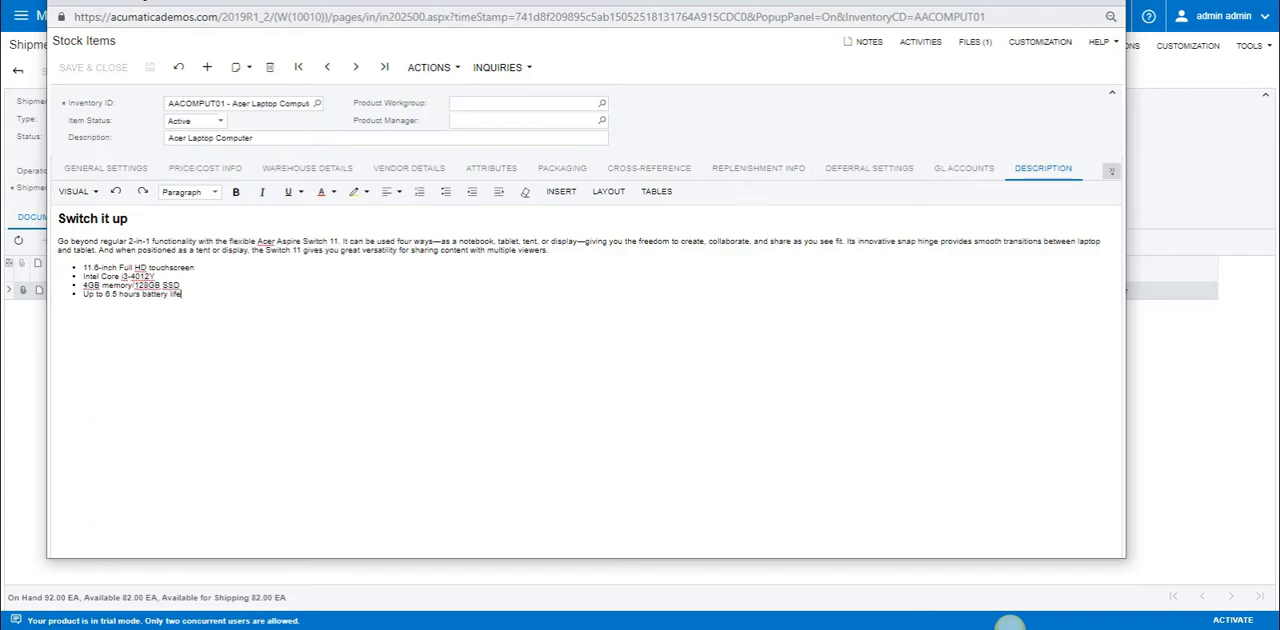
# Maximize the stock item window and view the files attached to the Acer laptop, closing the file list when done.
pyautogui.click(1071, 2)
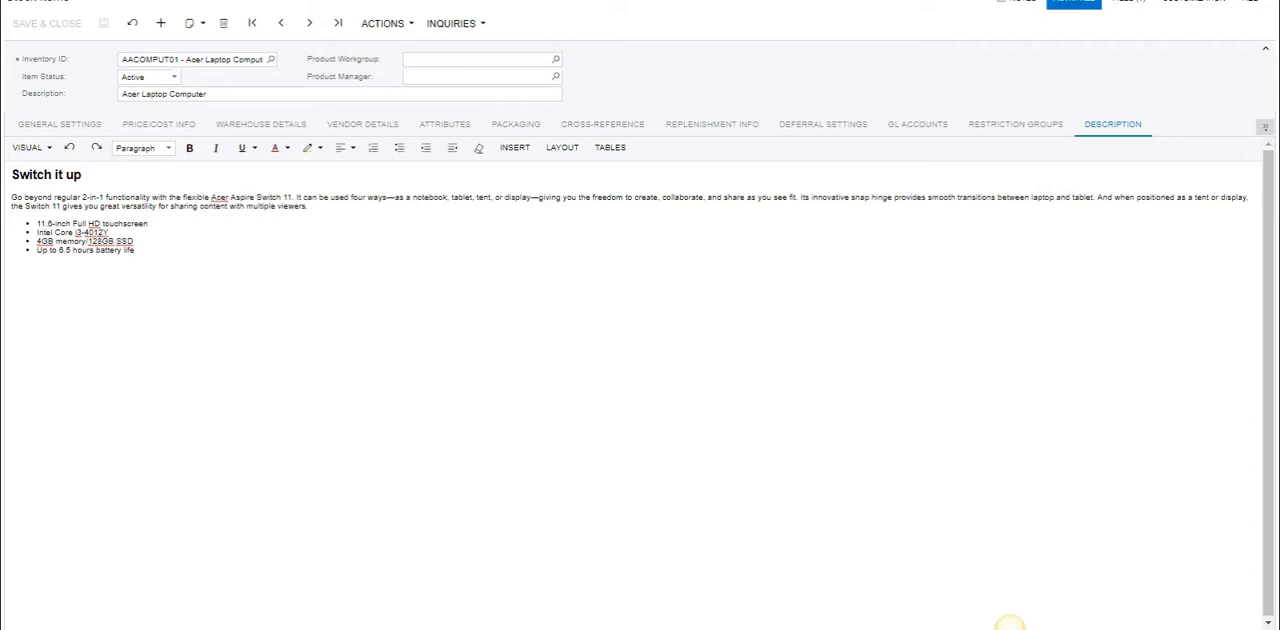
pyautogui.click(1128, 2)
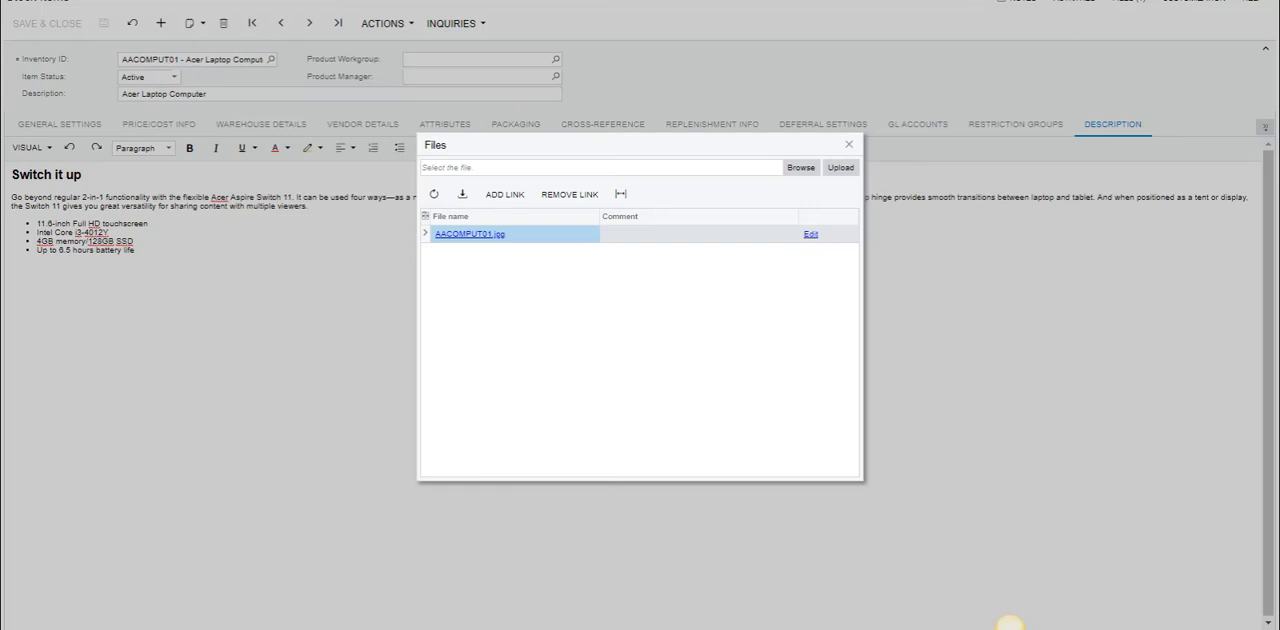
pyautogui.press('Escape')
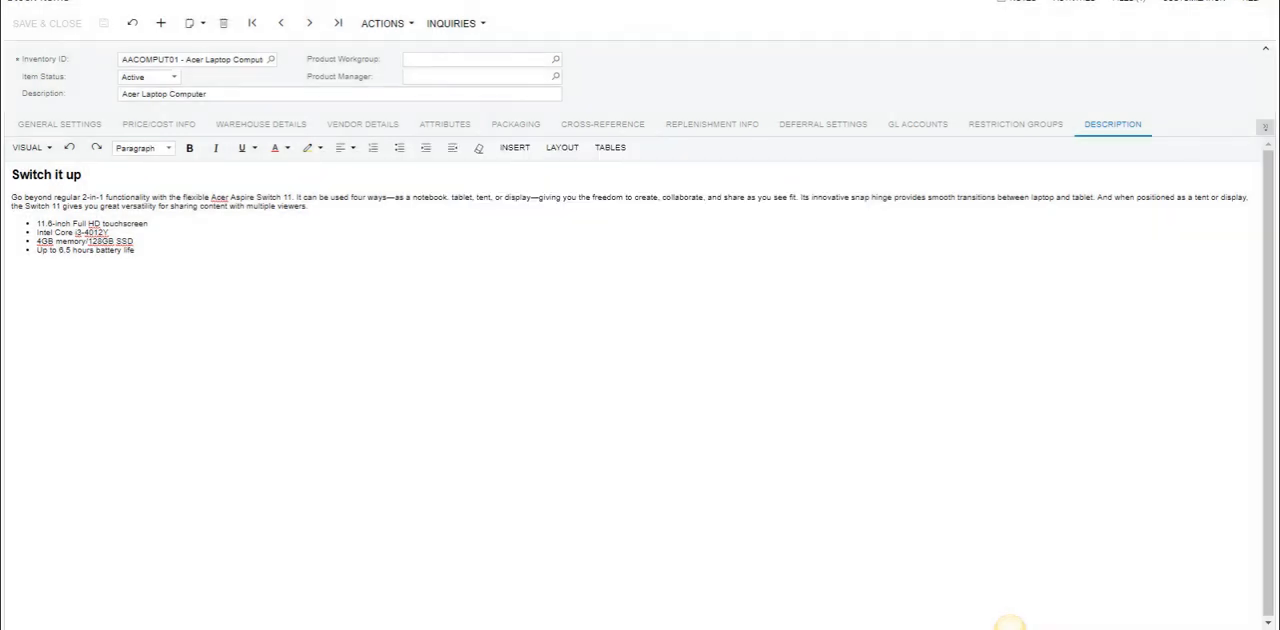